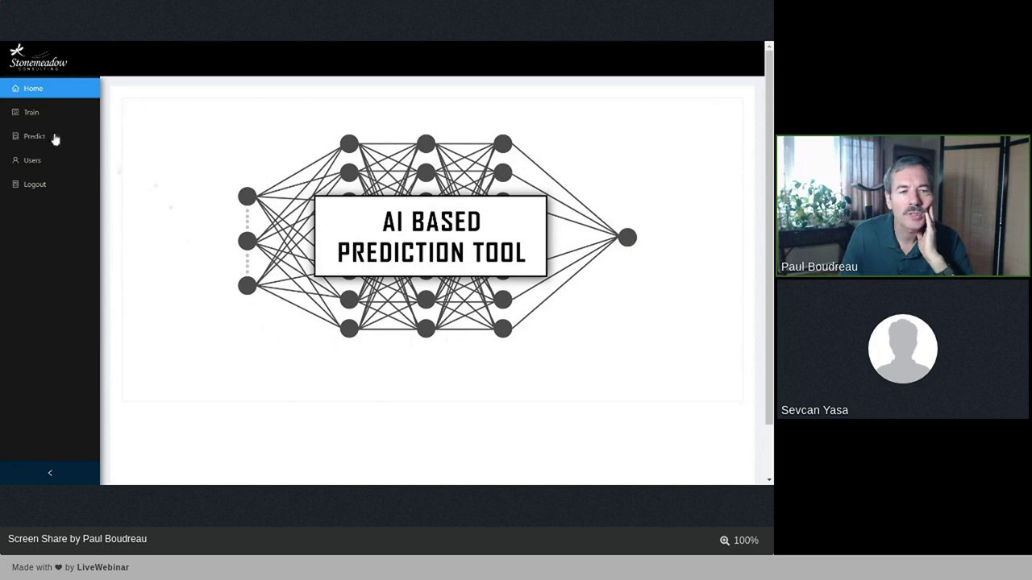
Step: Load the historical project dataset for training, check its feature columns through Success Value, and train the model on it
{"action": "left_click", "coordinate": [32, 114]}
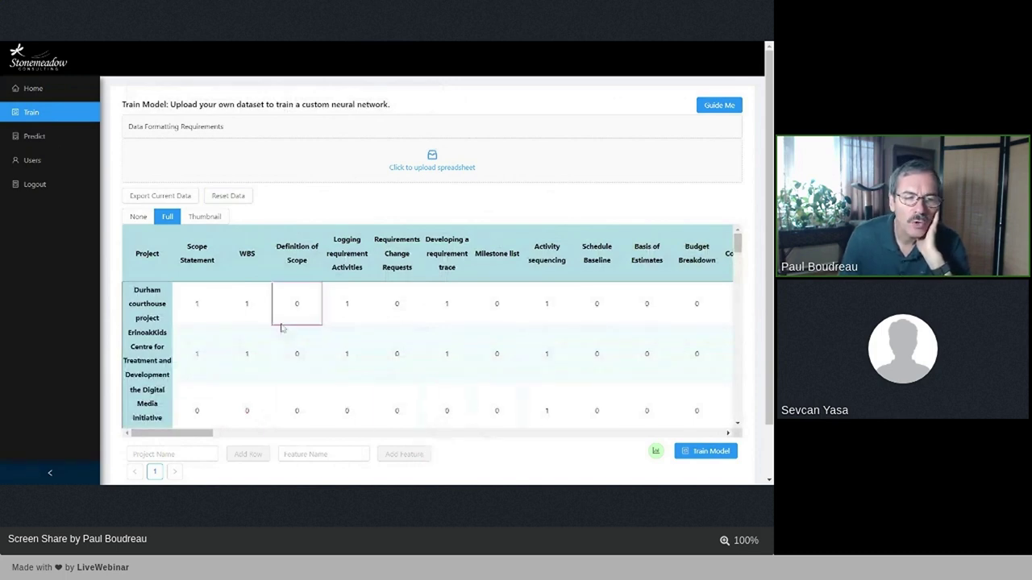
{"action": "scroll", "coordinate": [282, 338], "scroll_direction": "down", "scroll_amount": 1}
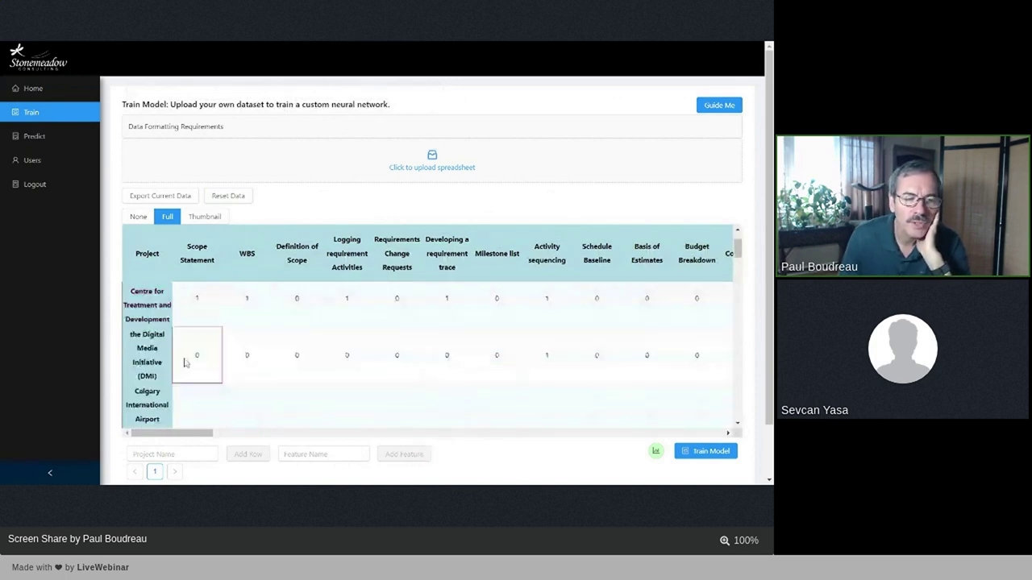
{"action": "scroll", "coordinate": [153, 363], "scroll_direction": "down", "scroll_amount": 1}
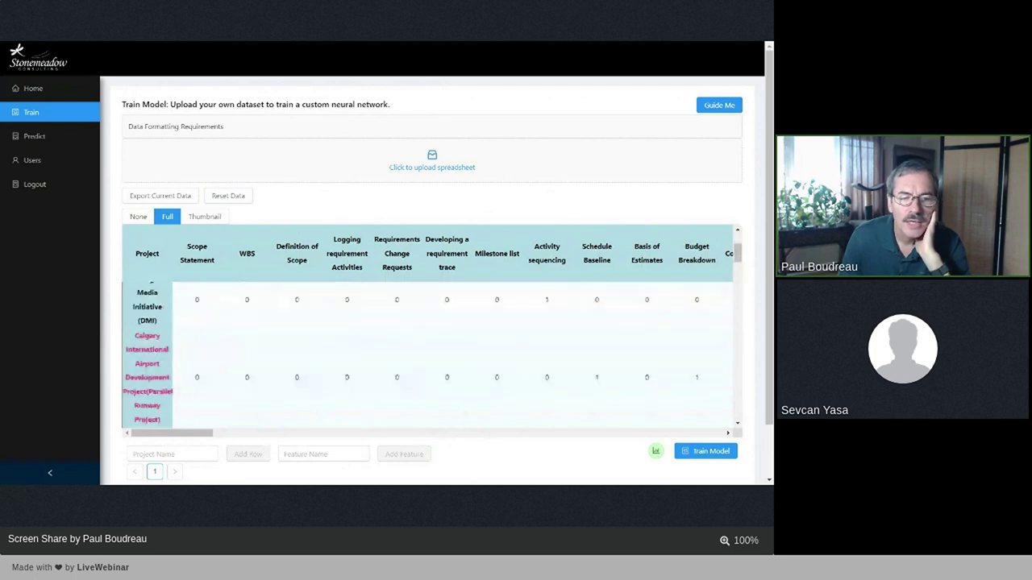
{"action": "scroll", "coordinate": [247, 362], "scroll_direction": "up", "scroll_amount": 2}
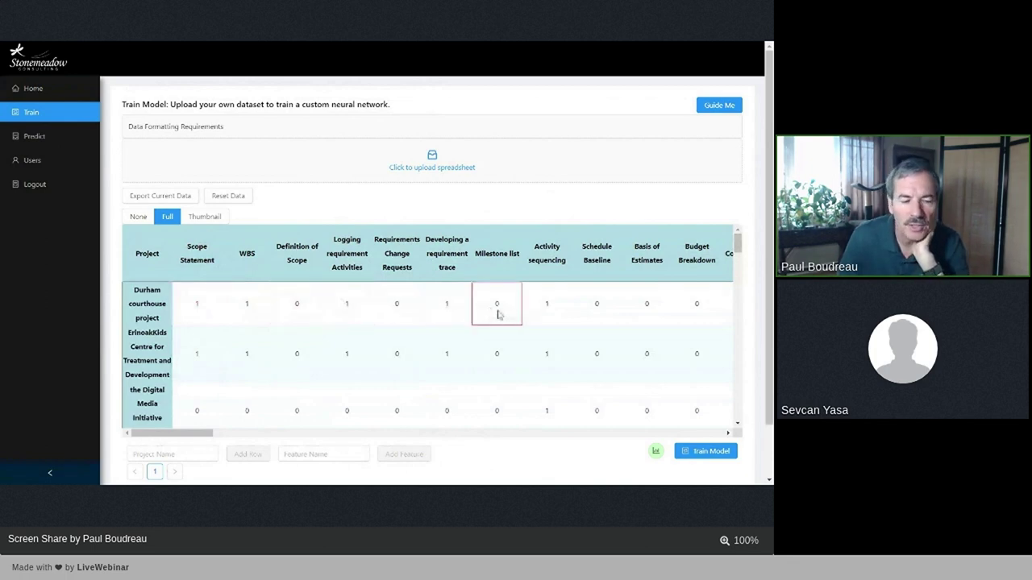
{"action": "left_click_drag", "start_coordinate": [186, 436], "coordinate": [714, 370]}
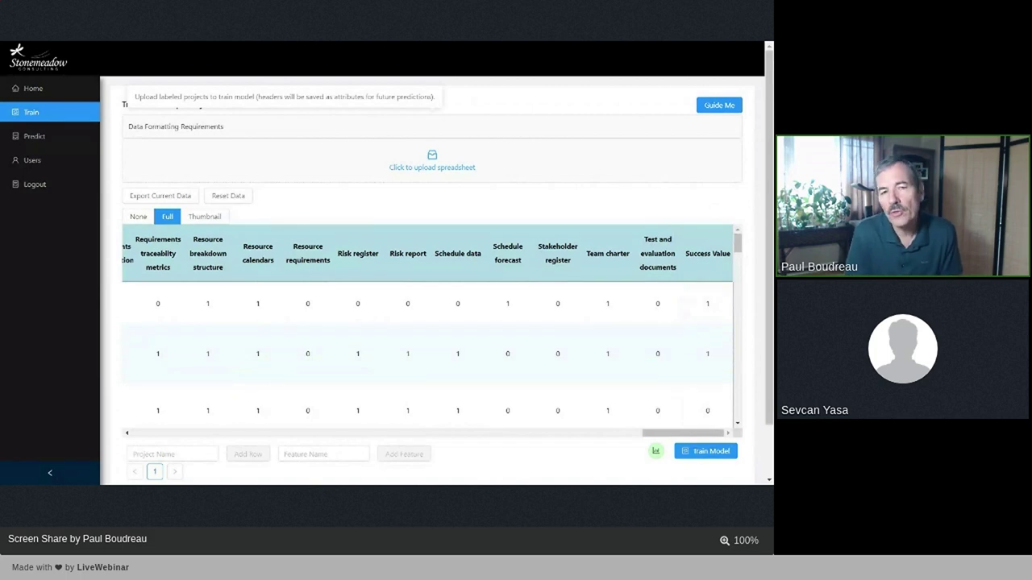
{"action": "left_click", "coordinate": [706, 452]}
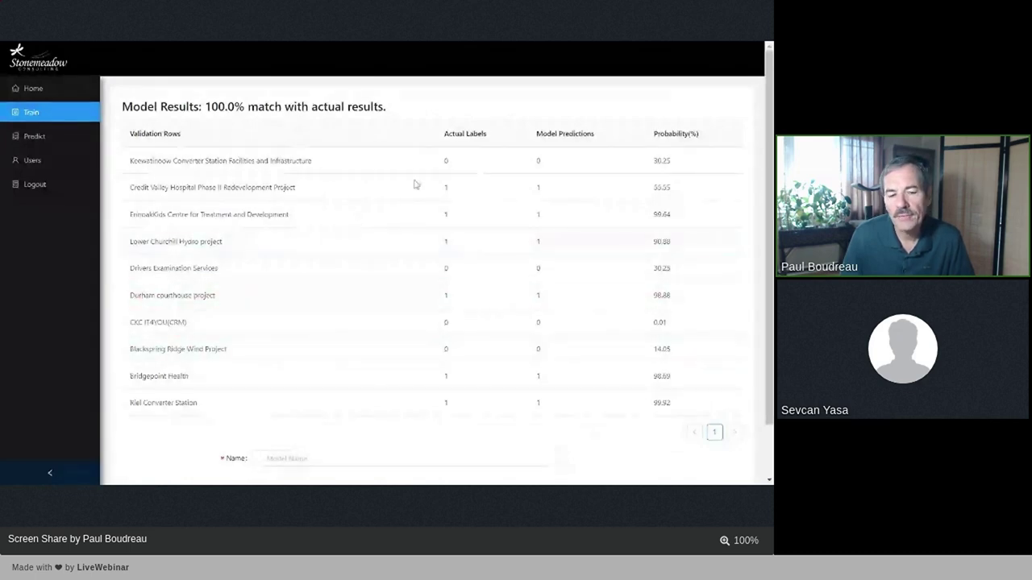
Step: Review the validation results and save the trained model under the presenter's first name plus "model 1", with the description "Demo"
{"action": "scroll", "coordinate": [524, 299], "scroll_direction": "down", "scroll_amount": 1}
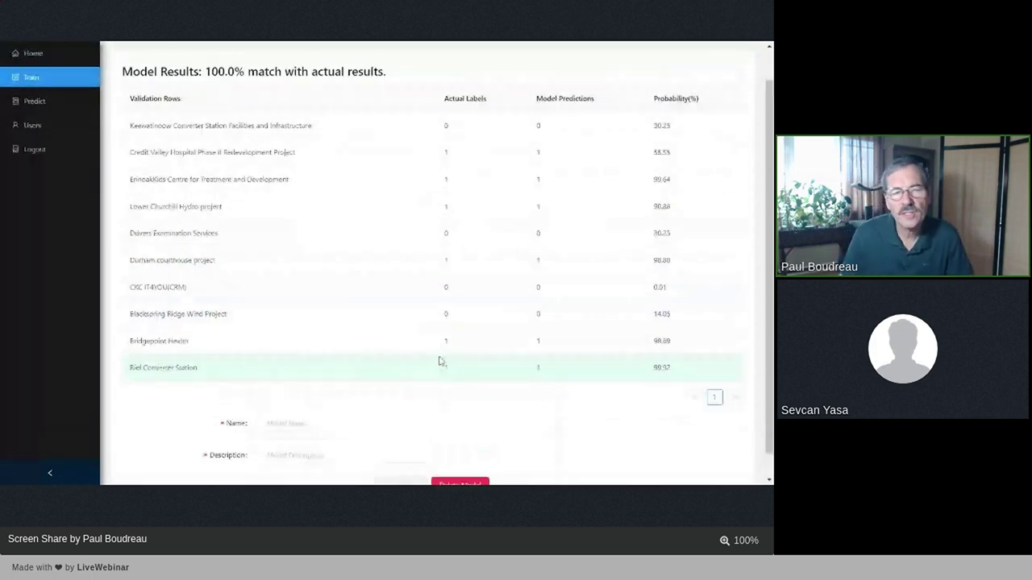
{"action": "scroll", "coordinate": [438, 354], "scroll_direction": "up", "scroll_amount": 1}
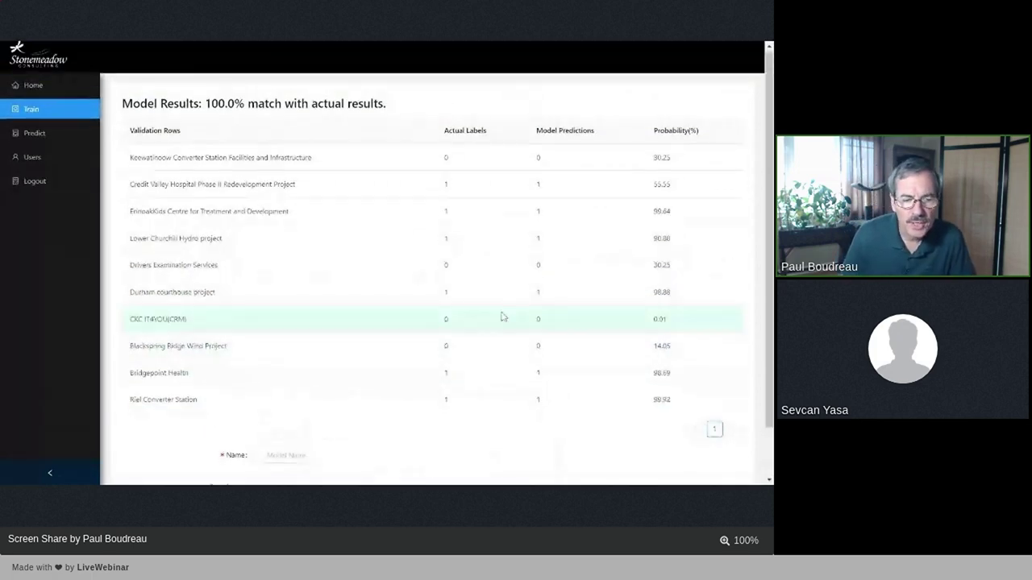
{"action": "scroll", "coordinate": [497, 317], "scroll_direction": "down", "scroll_amount": 1}
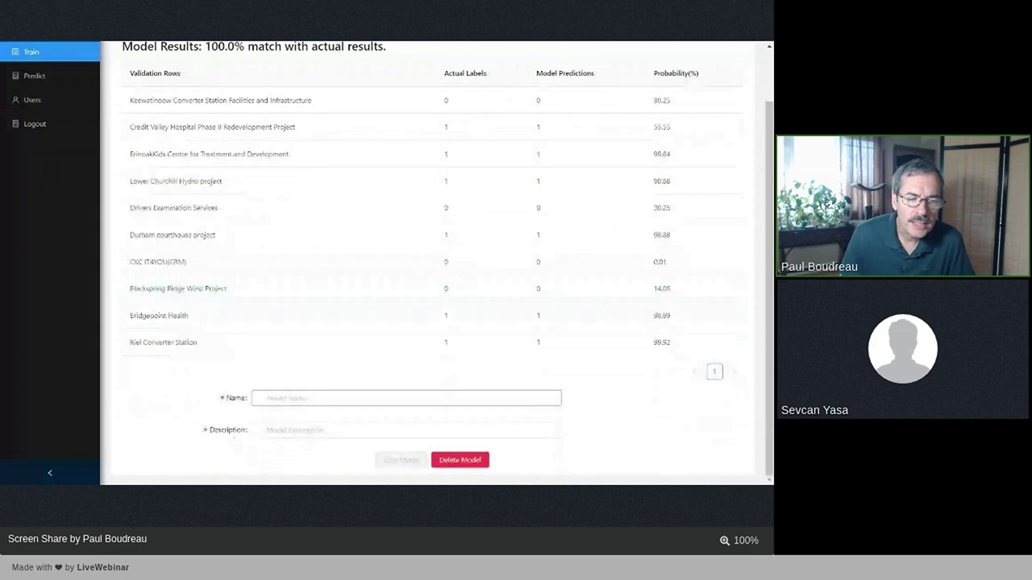
{"action": "left_click", "coordinate": [267, 398]}
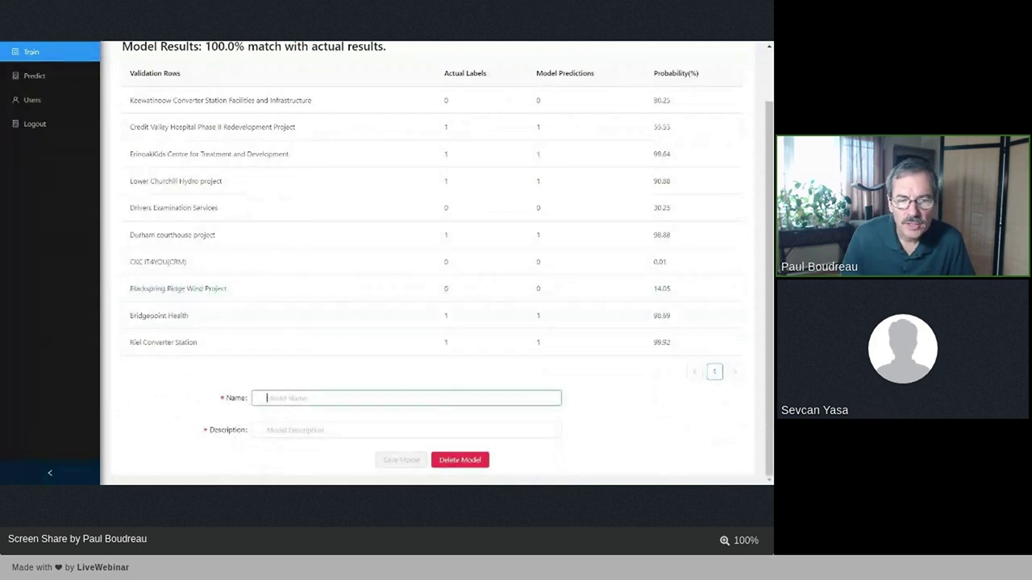
{"action": "type", "text": "Paul model 1"}
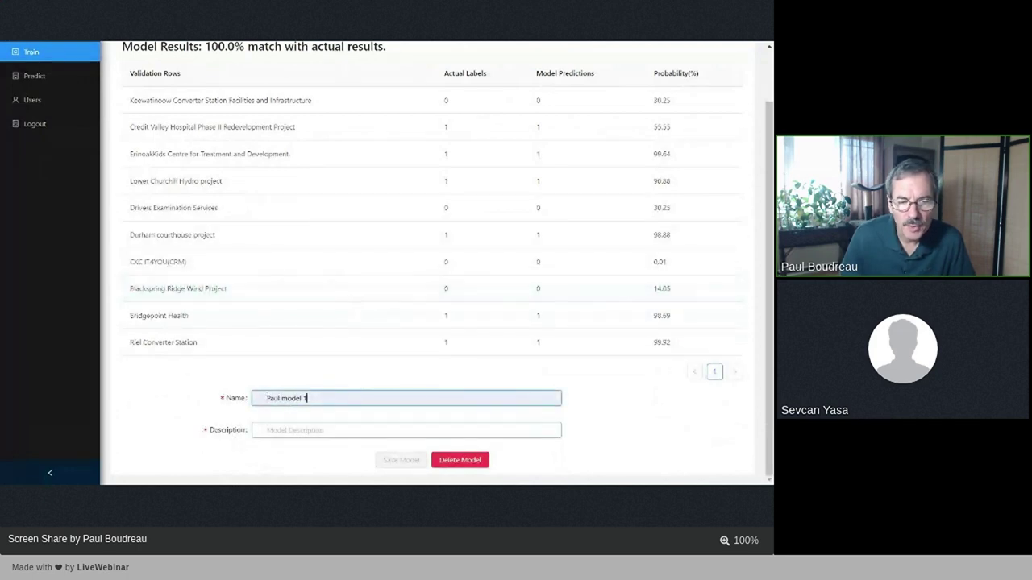
{"action": "key", "text": "Tab"}
{"action": "type", "text": "Demo"}
{"action": "left_click", "coordinate": [400, 466]}
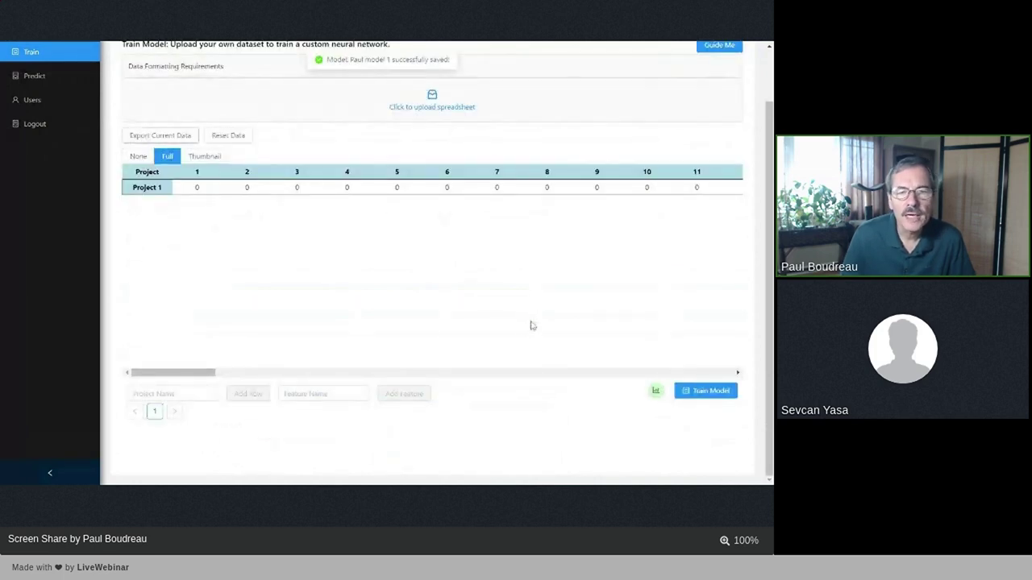
Step: Load Project A and Project B for prediction and run a prediction on them with the newly saved project model
{"action": "scroll", "coordinate": [530, 325], "scroll_direction": "up", "scroll_amount": 1}
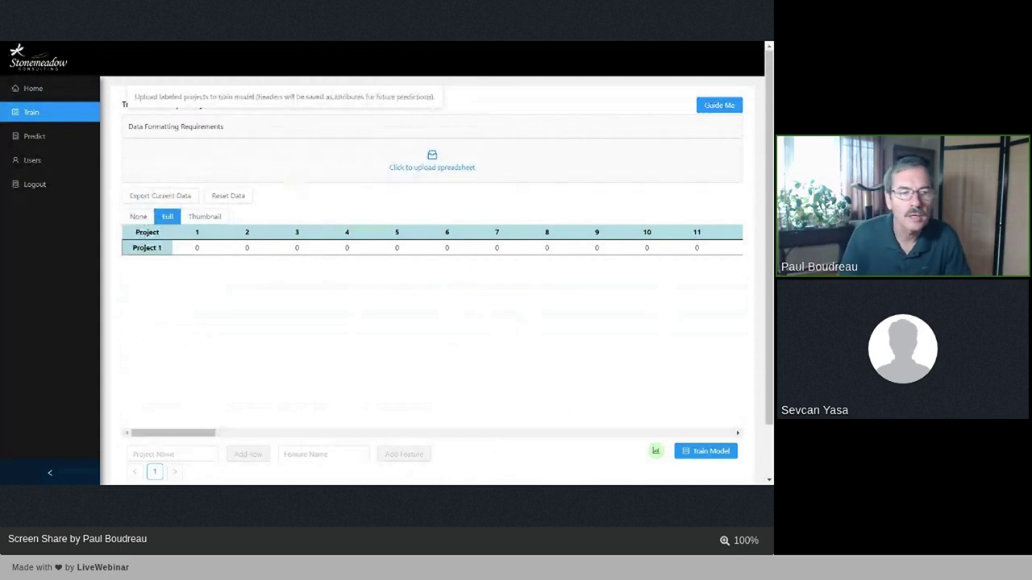
{"action": "left_click", "coordinate": [35, 137]}
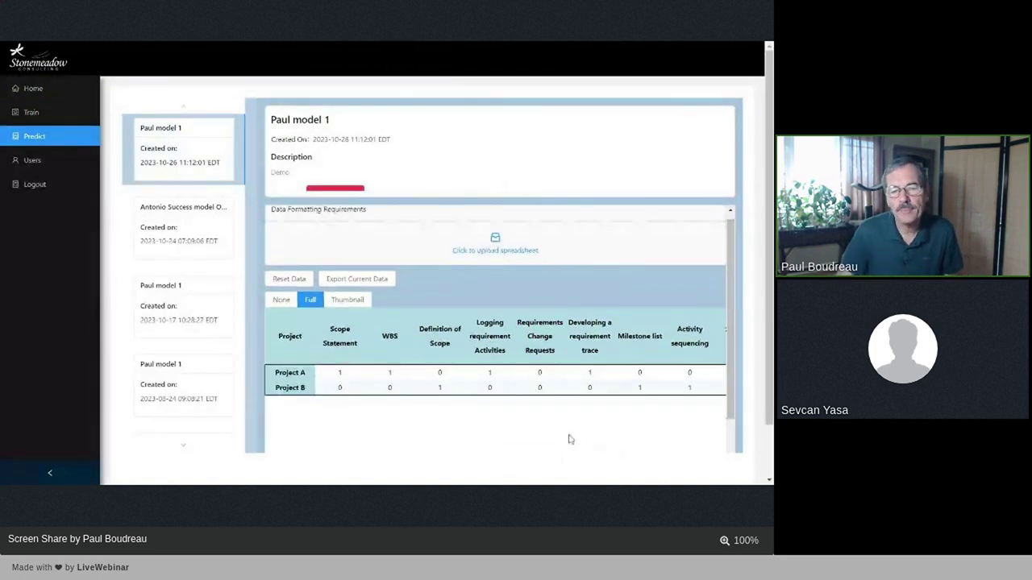
{"action": "scroll", "coordinate": [556, 439], "scroll_direction": "down", "scroll_amount": 1}
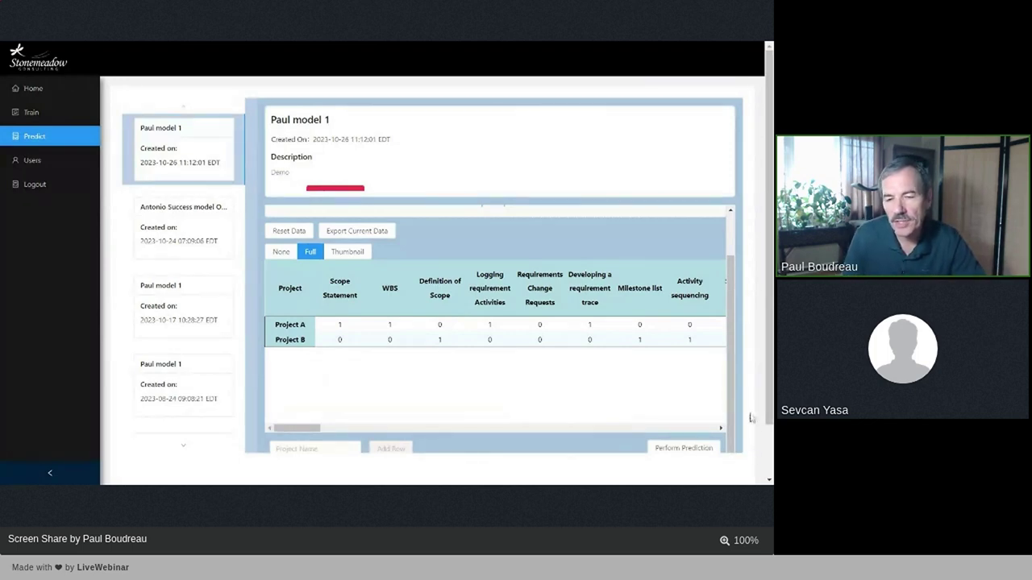
{"action": "scroll", "coordinate": [744, 420], "scroll_direction": "down", "scroll_amount": 1}
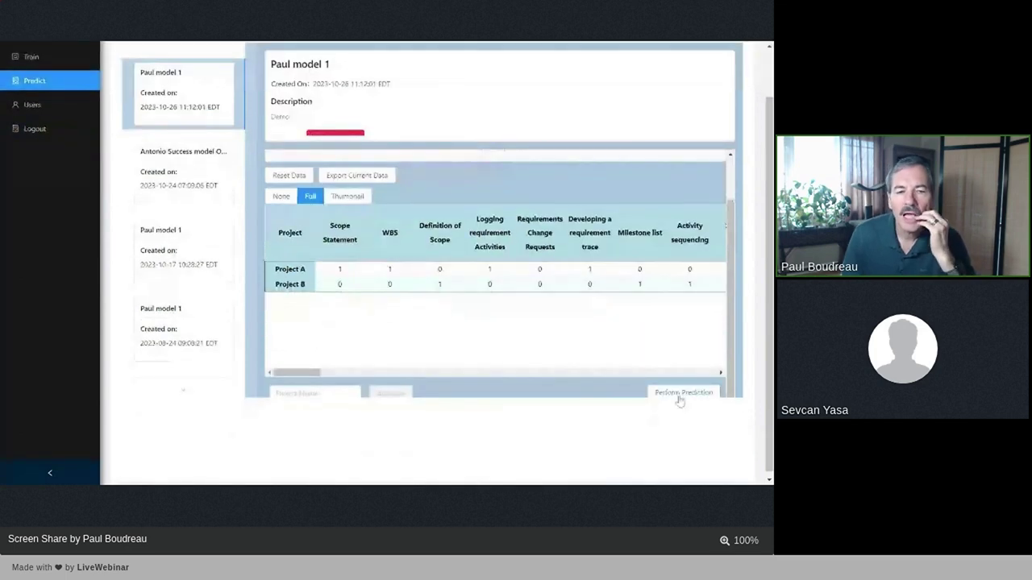
{"action": "left_click", "coordinate": [679, 395]}
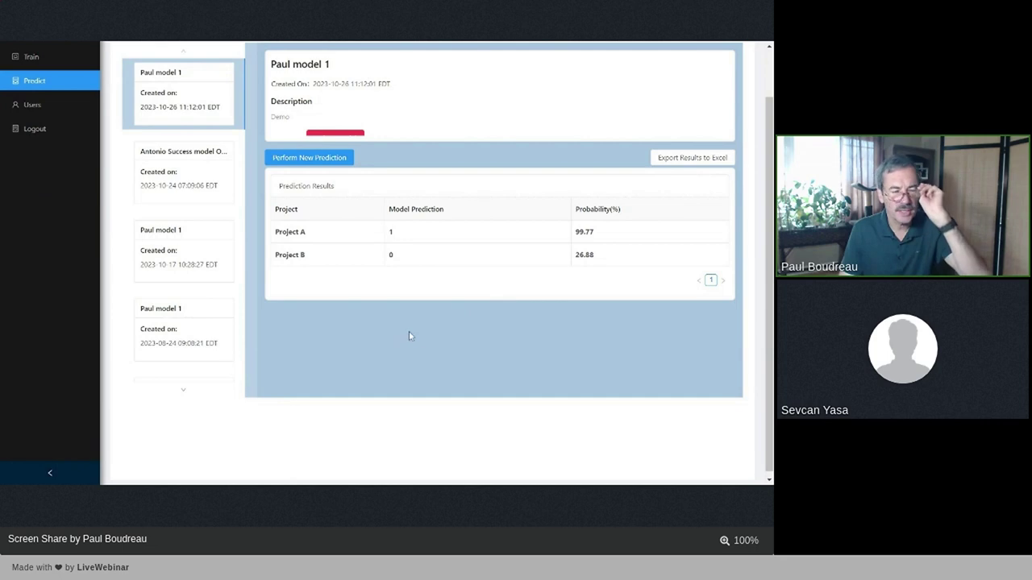
Step: Load the sprint dataset for training, check its feature columns through Success Value, and train a model on it
{"action": "left_click", "coordinate": [32, 58]}
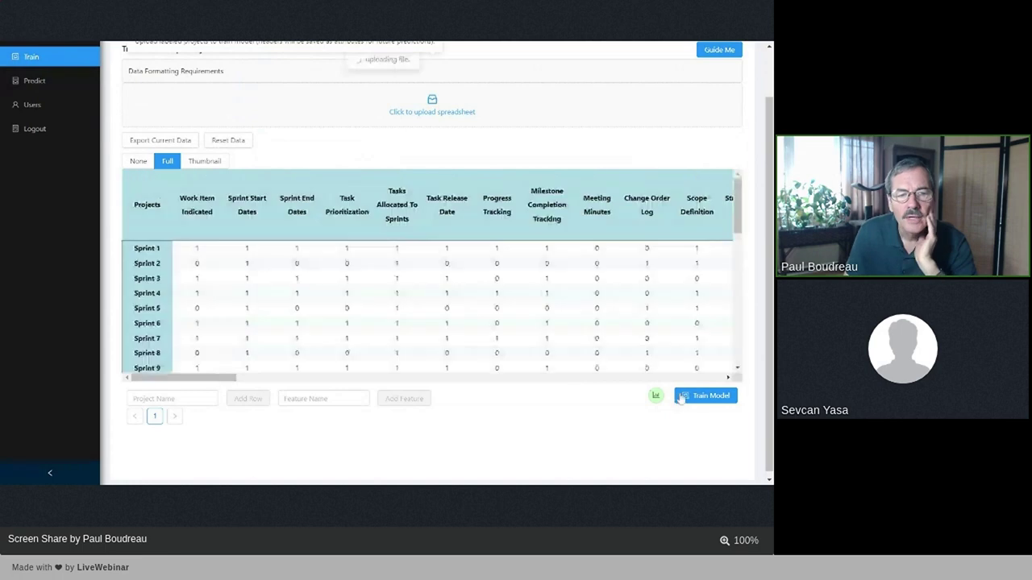
{"action": "scroll", "coordinate": [230, 265], "scroll_direction": "down", "scroll_amount": 1}
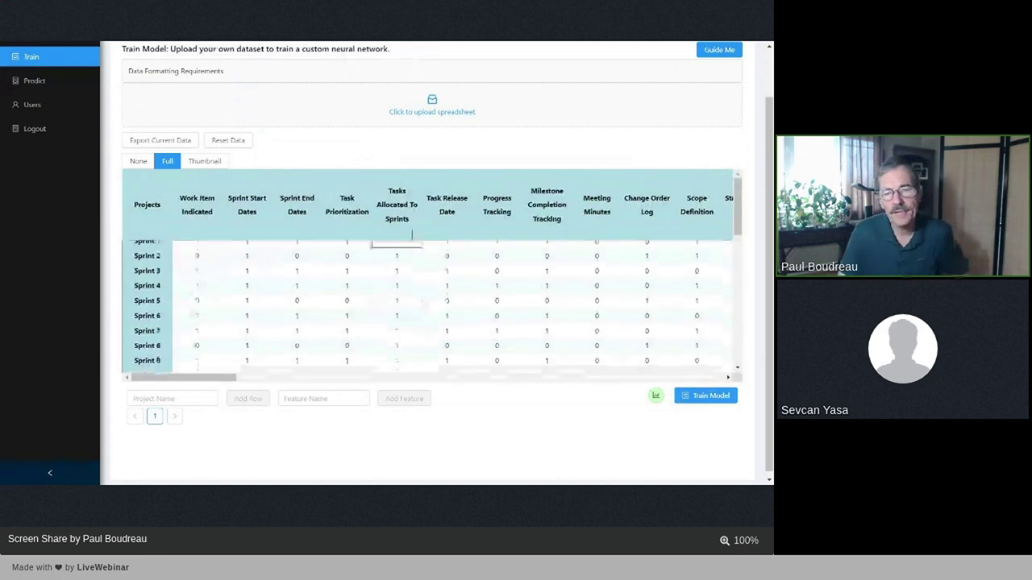
{"action": "left_click_drag", "start_coordinate": [214, 384], "coordinate": [720, 378]}
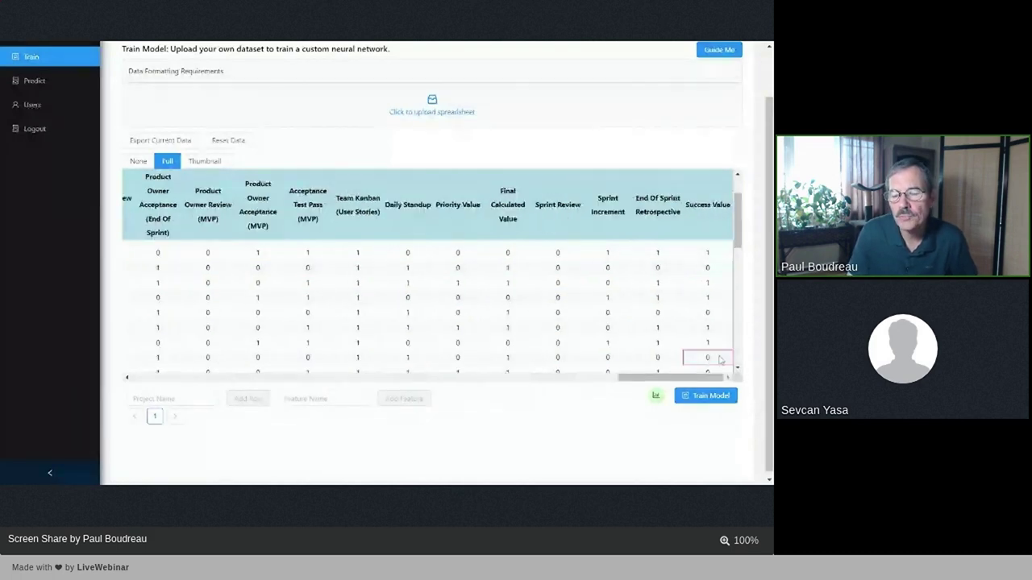
{"action": "left_click_drag", "start_coordinate": [709, 377], "coordinate": [141, 376]}
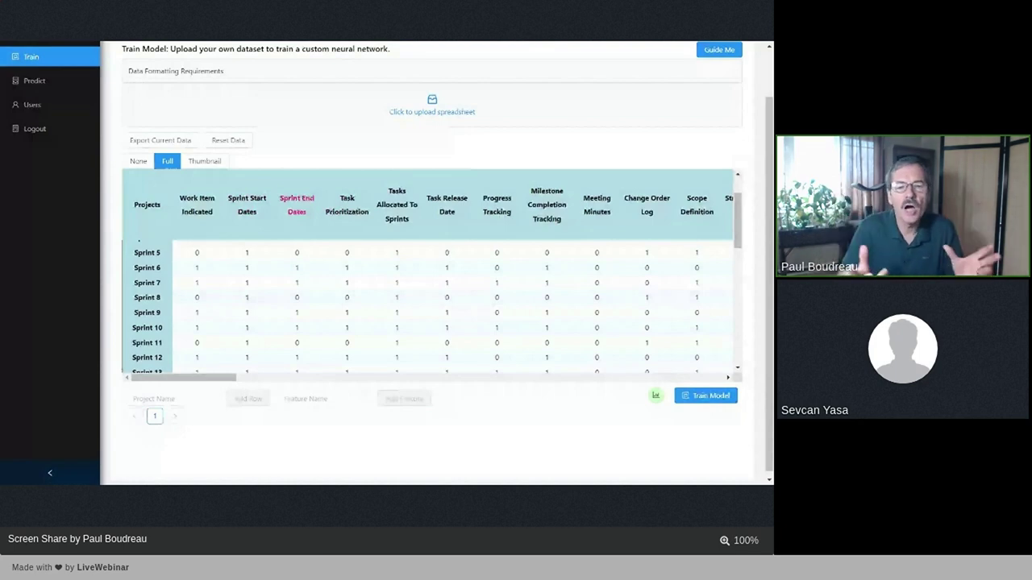
{"action": "left_click", "coordinate": [705, 395]}
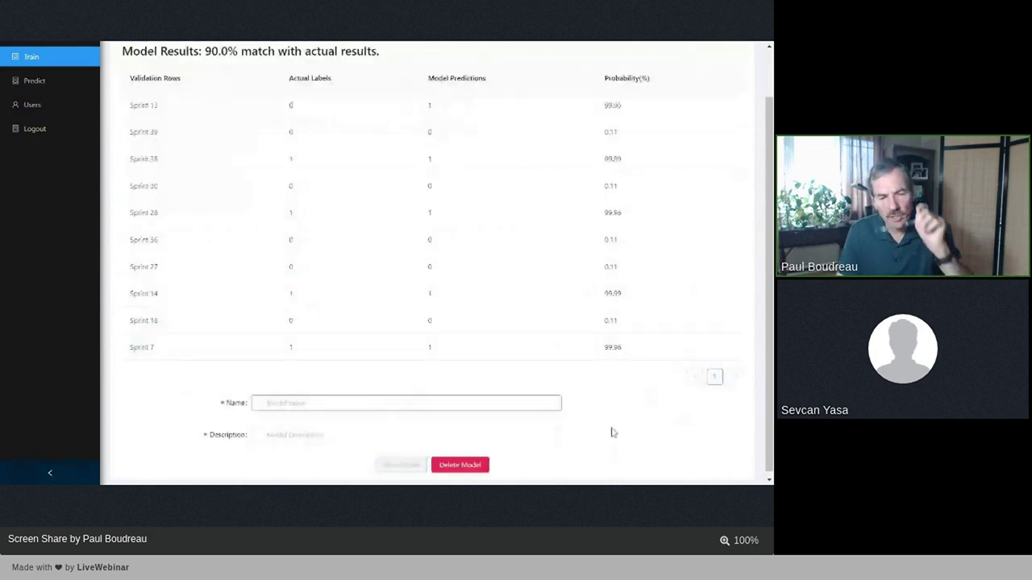
Step: Save the trained sprint model with the name "Sprint model 1" and the description "Demo"
{"action": "scroll", "coordinate": [481, 421], "scroll_direction": "down", "scroll_amount": 1}
{"action": "left_click", "coordinate": [403, 398]}
{"action": "type", "text": "Sprint model 1"}
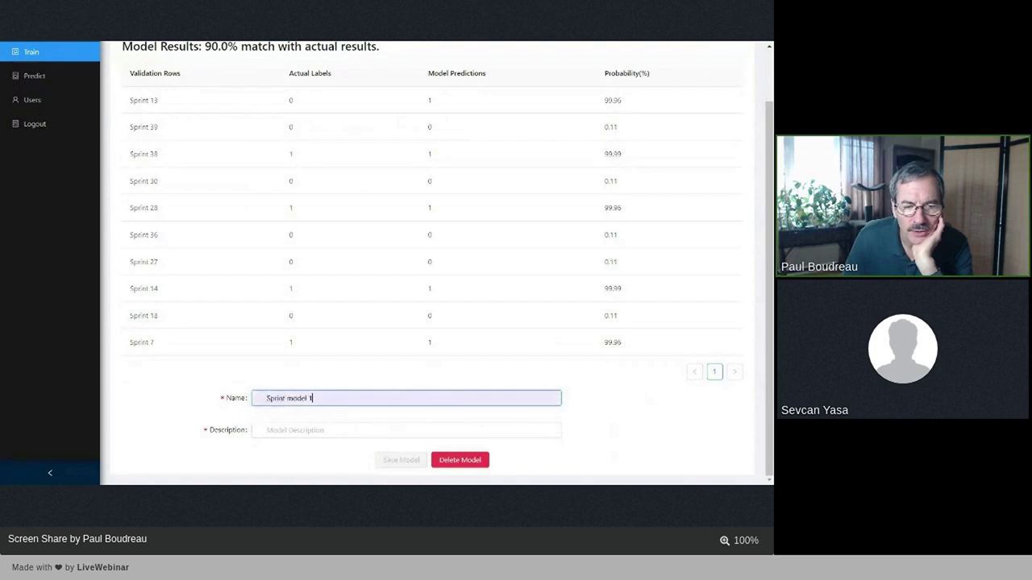
{"action": "left_click", "coordinate": [404, 431]}
{"action": "type", "text": "Demo"}
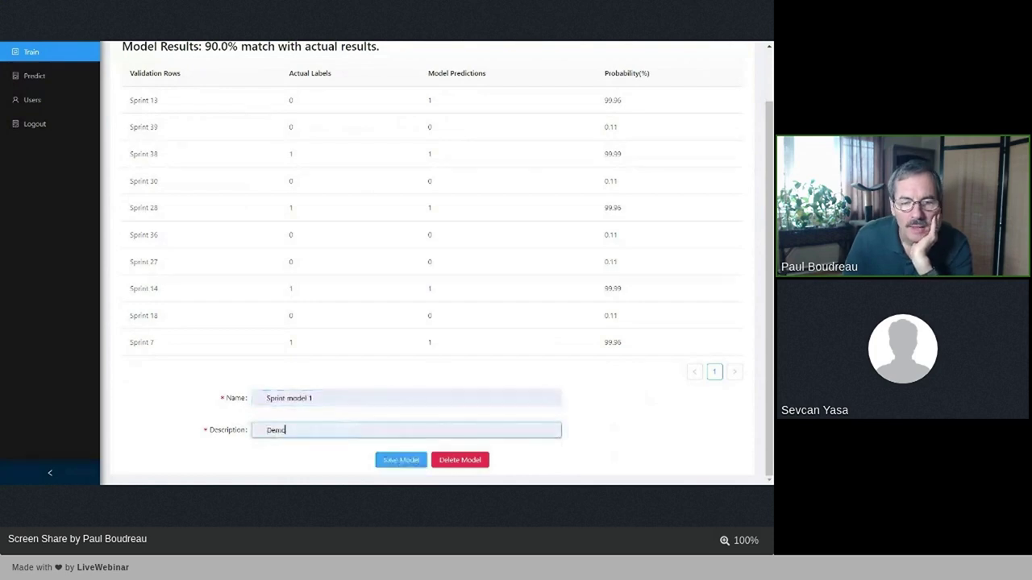
{"action": "left_click", "coordinate": [397, 461]}
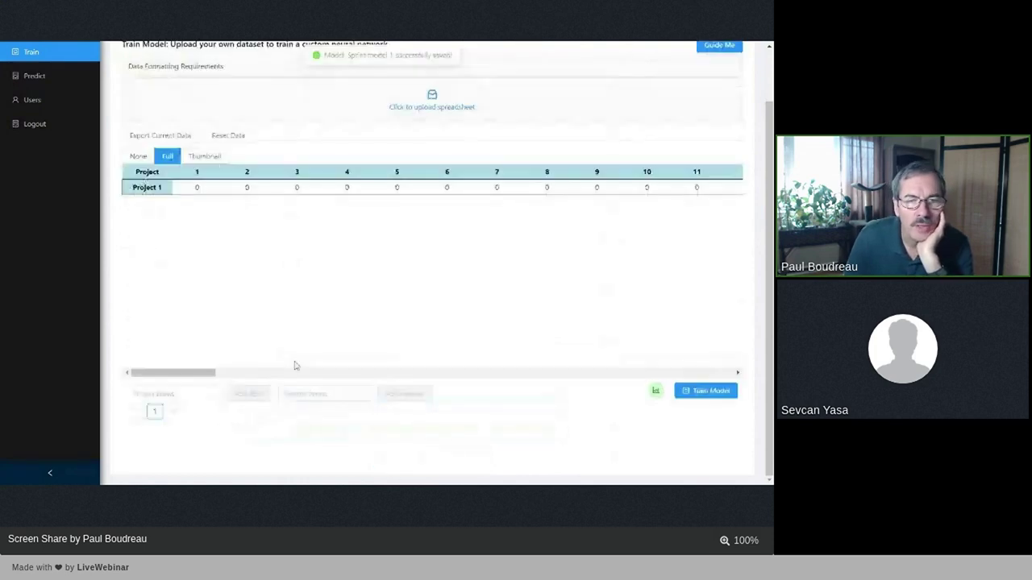
Step: Run a prediction on Sprint A, Sprint B and Sprint C with Sprint model 1, and return to the home page
{"action": "left_click", "coordinate": [33, 77]}
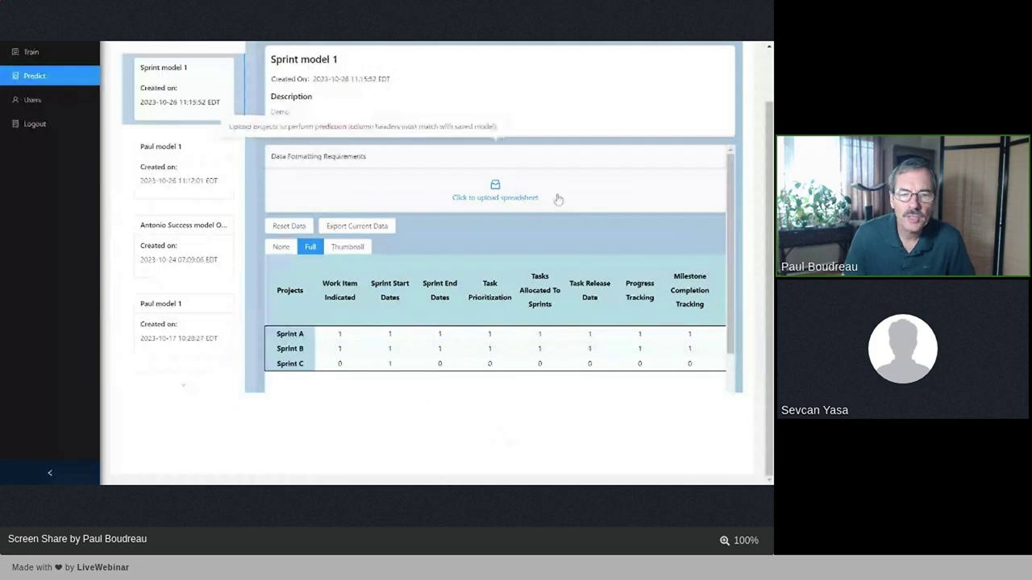
{"action": "scroll", "coordinate": [624, 242], "scroll_direction": "down", "scroll_amount": 1}
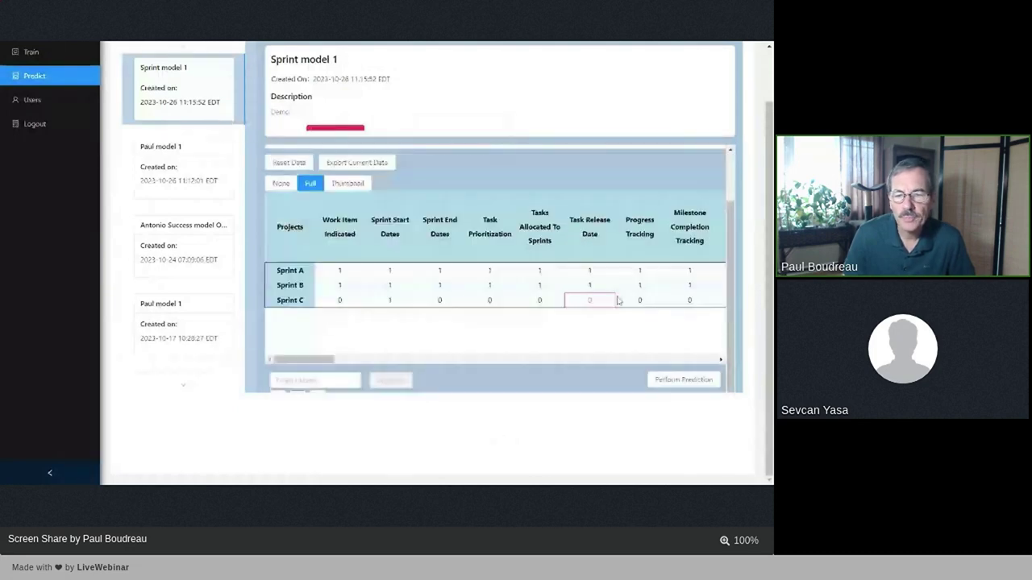
{"action": "left_click", "coordinate": [684, 380]}
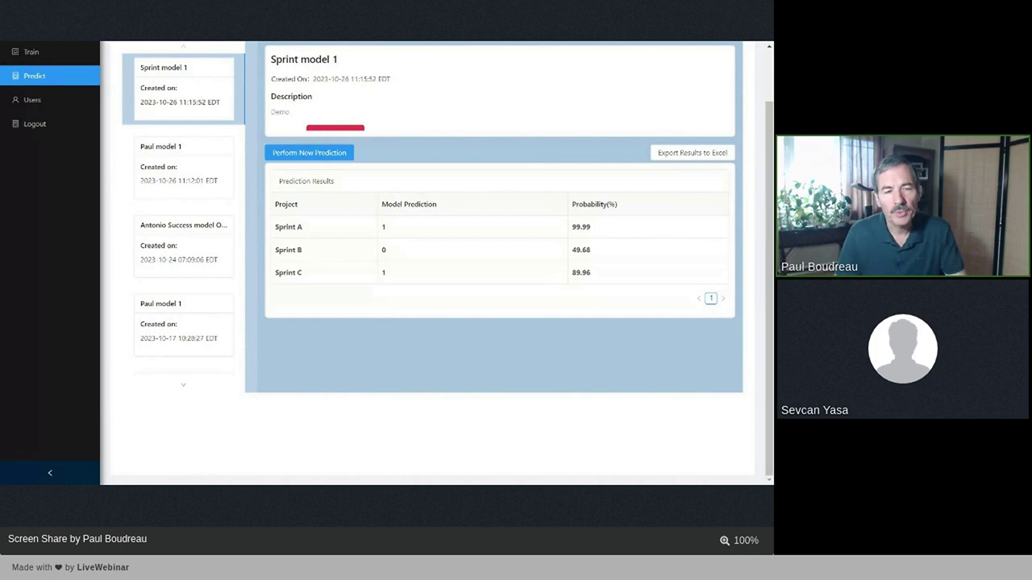
{"action": "scroll", "coordinate": [568, 403], "scroll_direction": "up", "scroll_amount": 2}
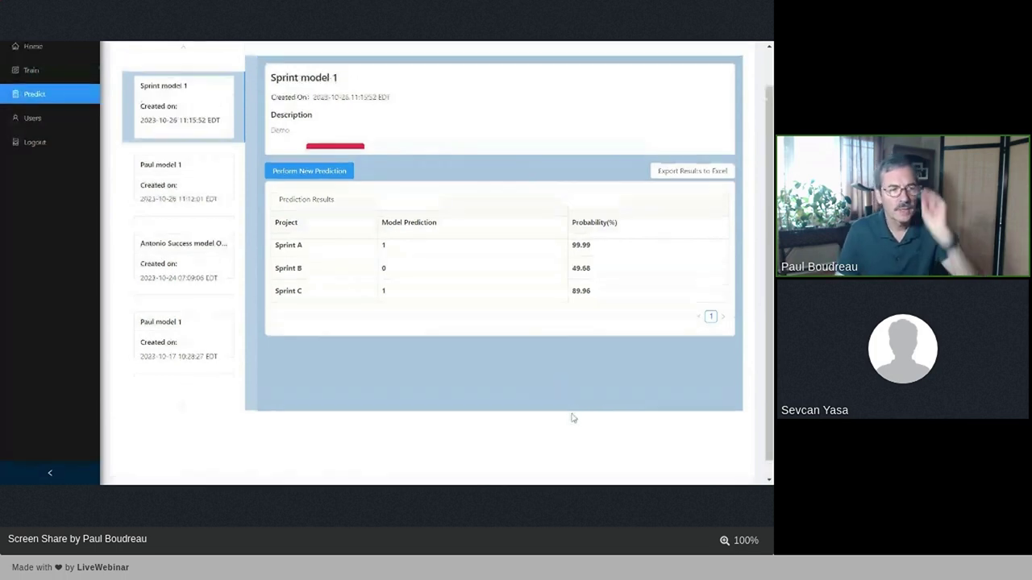
{"action": "left_click", "coordinate": [31, 88]}
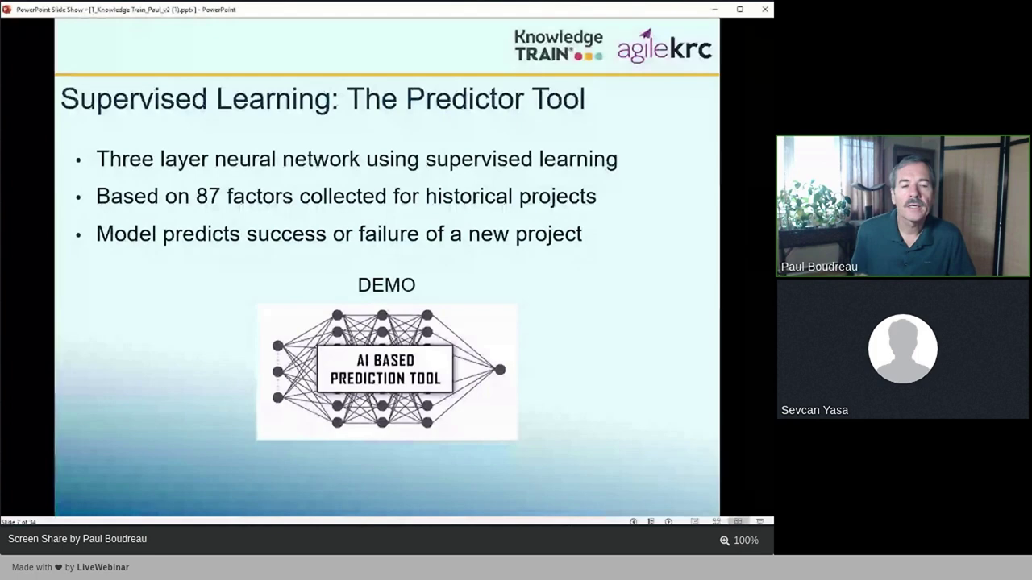
Step: Switch to the PowerPoint slide show and advance from the Supervised Learning slide to the Predictor Tool Templates slide
{"action": "key", "text": "Right"}
{"action": "key", "text": "Right"}
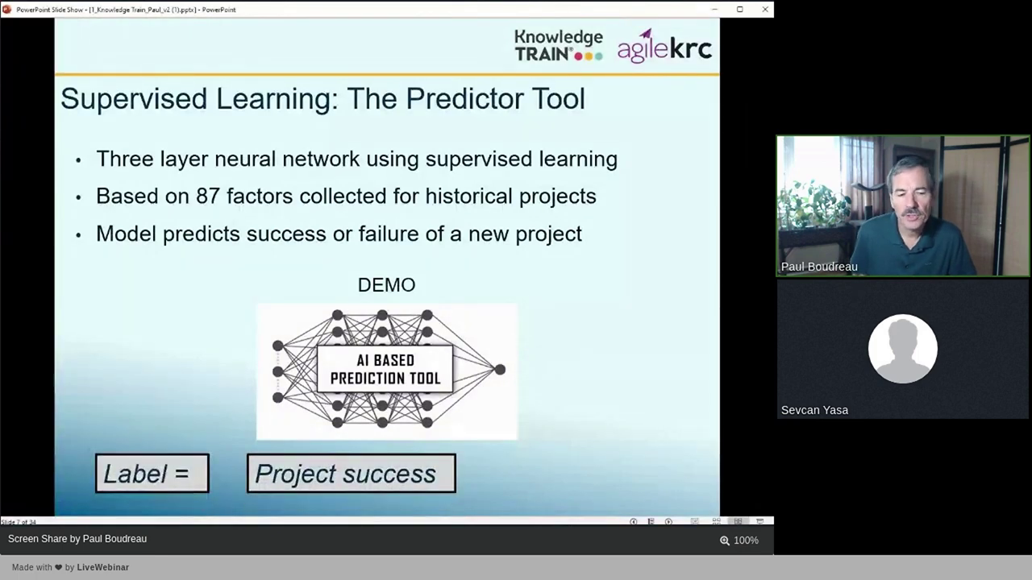
{"action": "key", "text": "Right"}
{"action": "key", "text": "Right"}
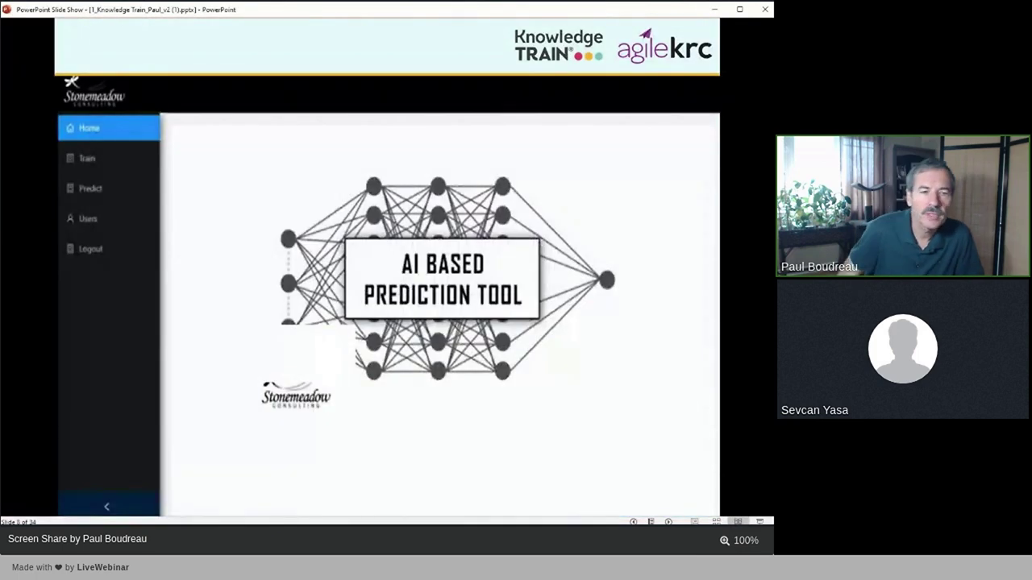
{"action": "key", "text": "Right"}
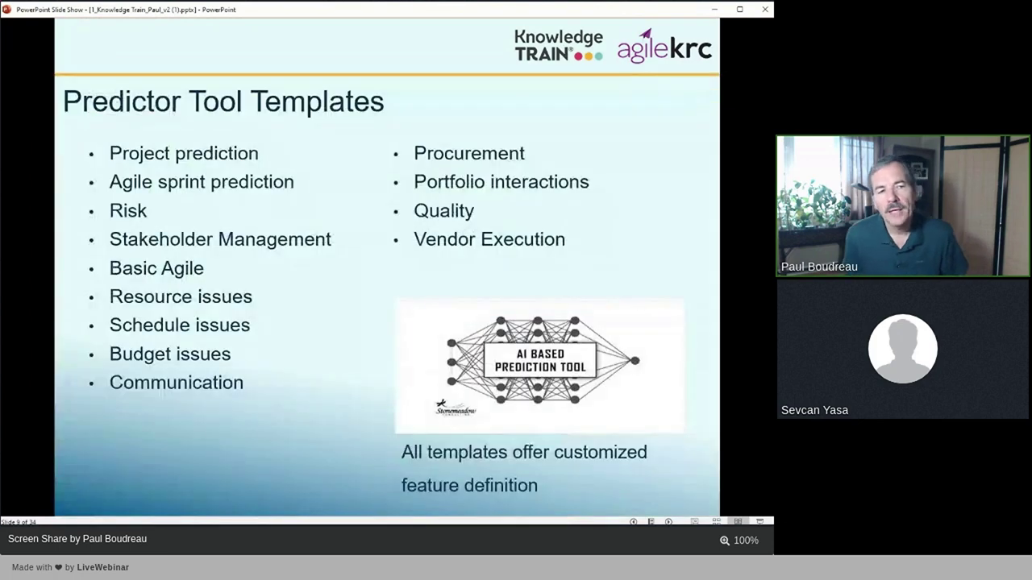